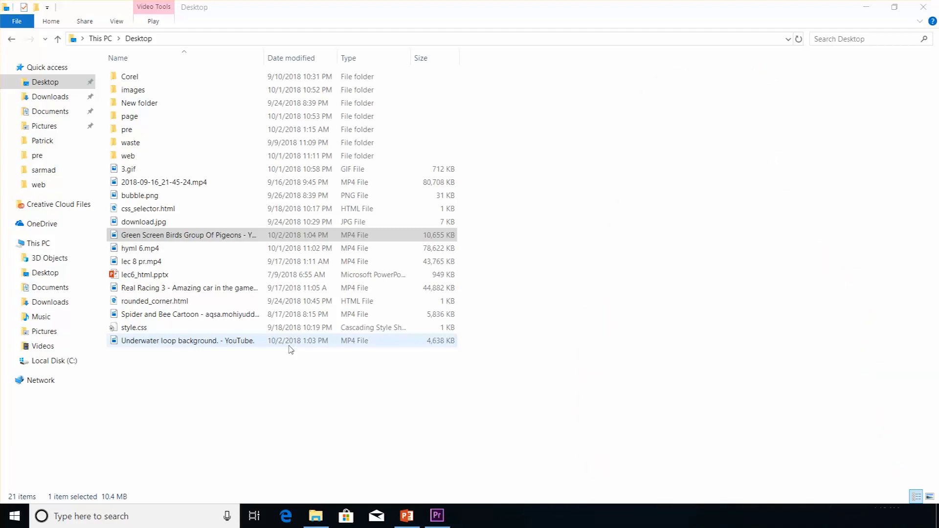
Select 'Green Screen Birds Group Of Pigeons - YouTube.mp4' on the Desktop and drag it toward Premiere
click(155, 237)
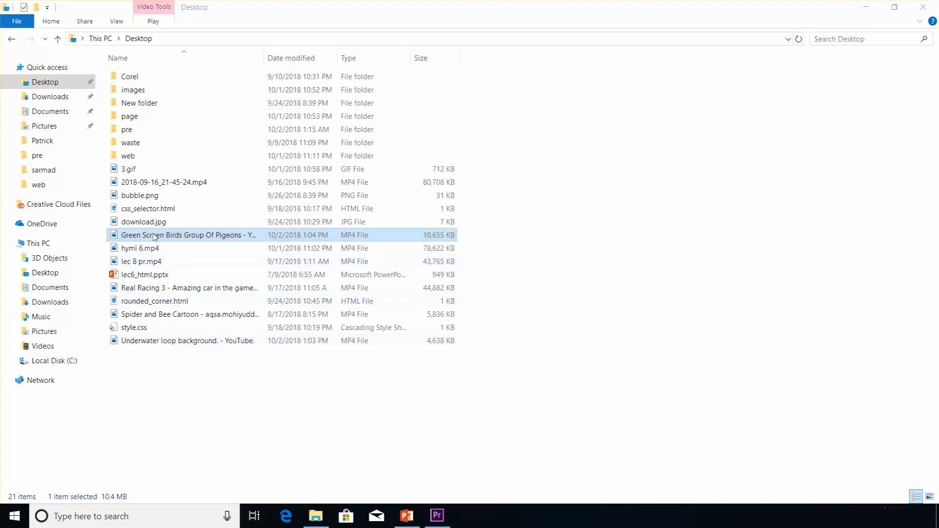
drag(154, 237, 441, 519)
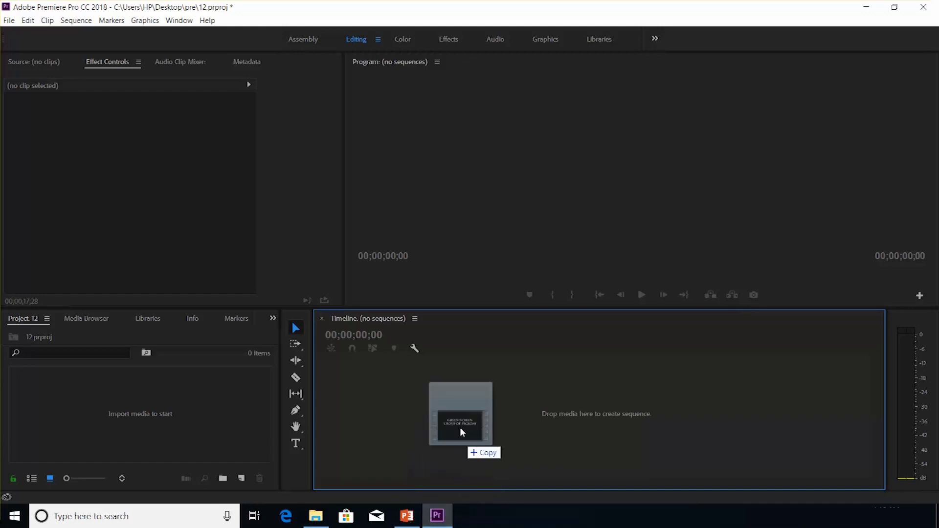
Create a sequence from the pigeons clip and trim the dark title intro off its start
drag(441, 519, 460, 417)
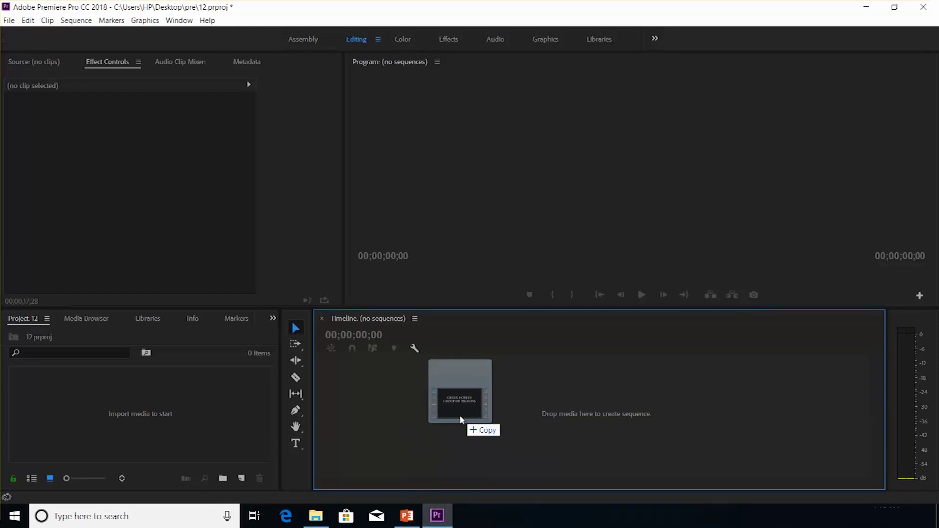
drag(459, 415, 459, 414)
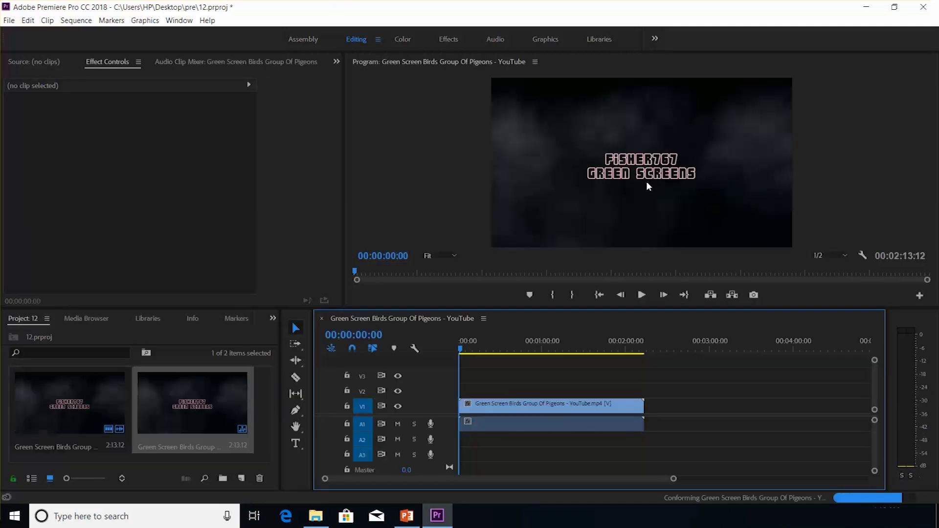
click(464, 350)
drag(464, 353, 510, 350)
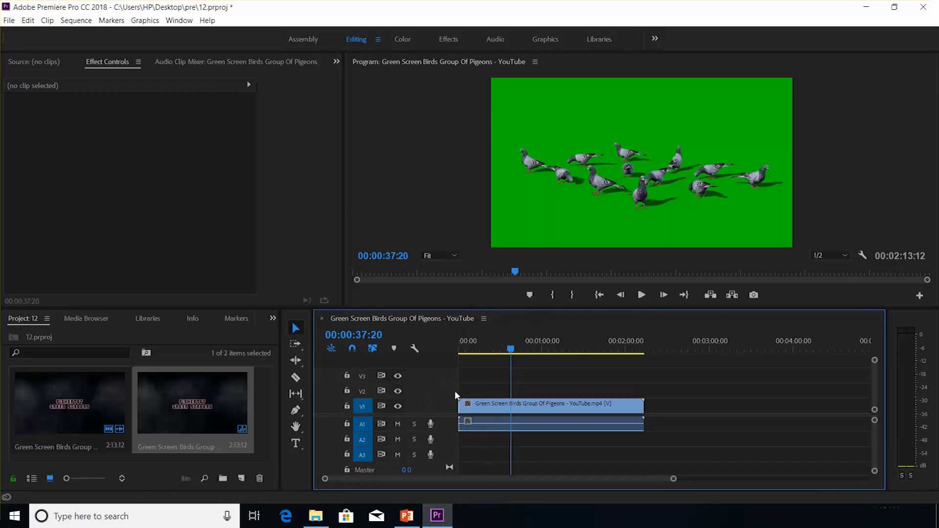
drag(460, 406, 513, 409)
mouse_move(495, 350)
mouse_down()
mouse_move(586, 358)
mouse_move(493, 351)
mouse_up()
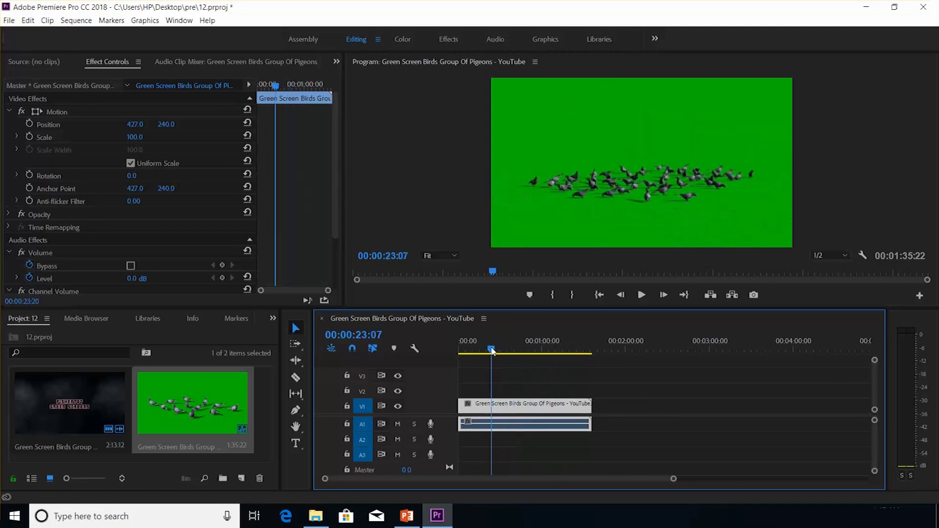
mouse_move(493, 351)
mouse_down()
mouse_move(456, 362)
mouse_move(502, 362)
mouse_up()
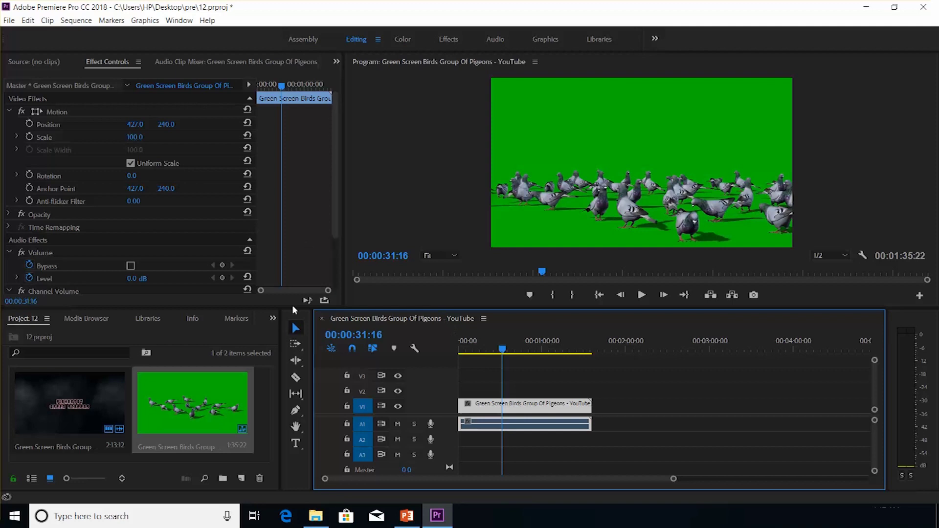
click(272, 317)
Search 'ultr' and apply Keying > Ultra Key to the pigeons clip, then select it in Effect Controls
click(286, 404)
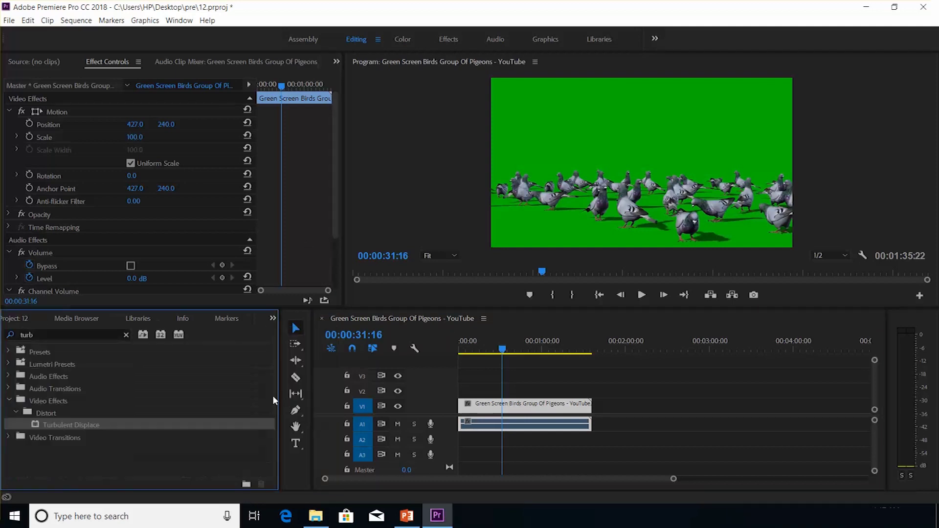
click(17, 336)
text(ultr)
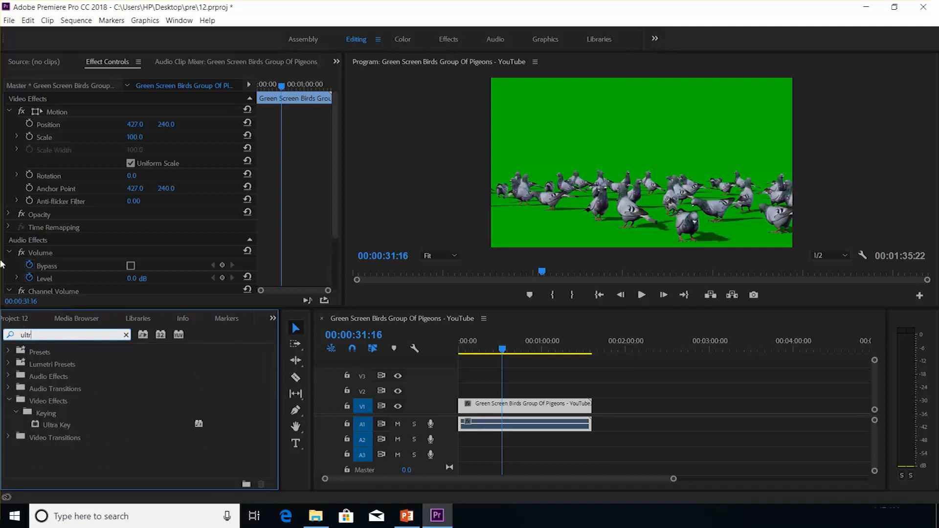
double_click(64, 425)
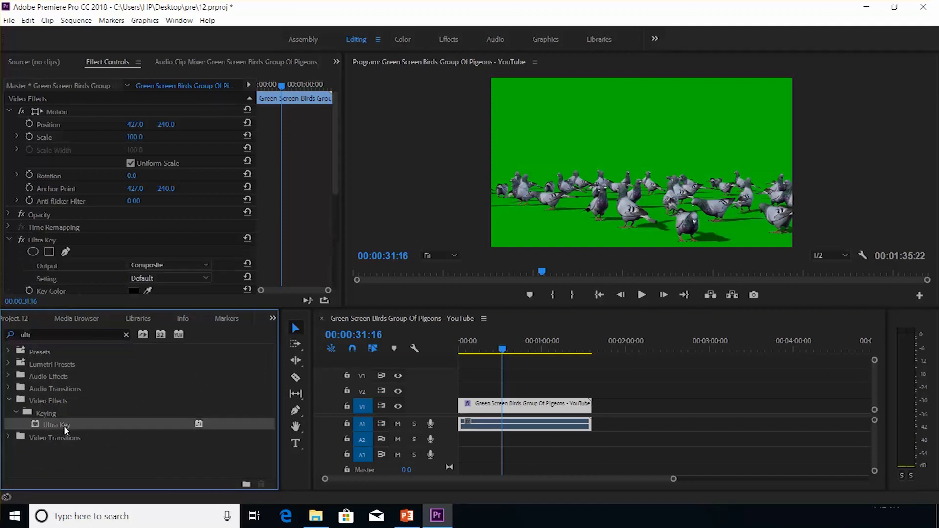
drag(336, 184, 336, 277)
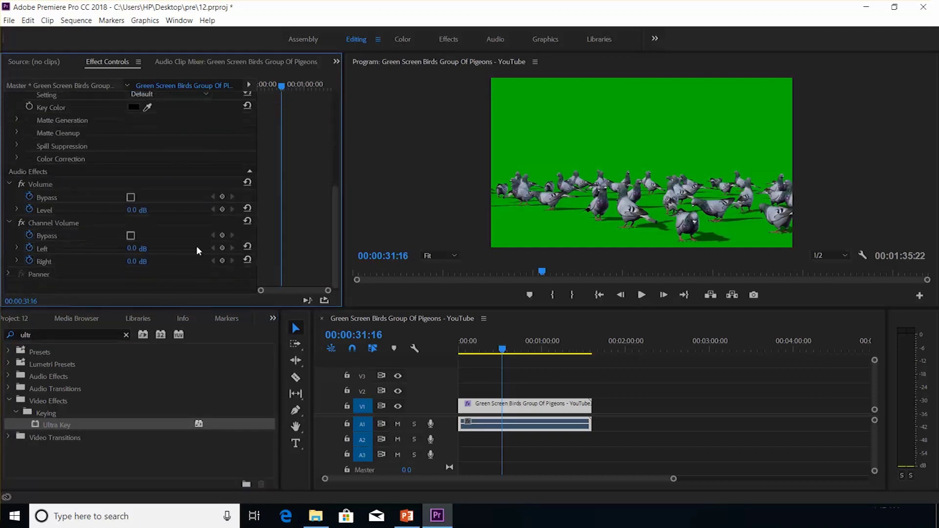
drag(333, 223, 329, 184)
click(127, 171)
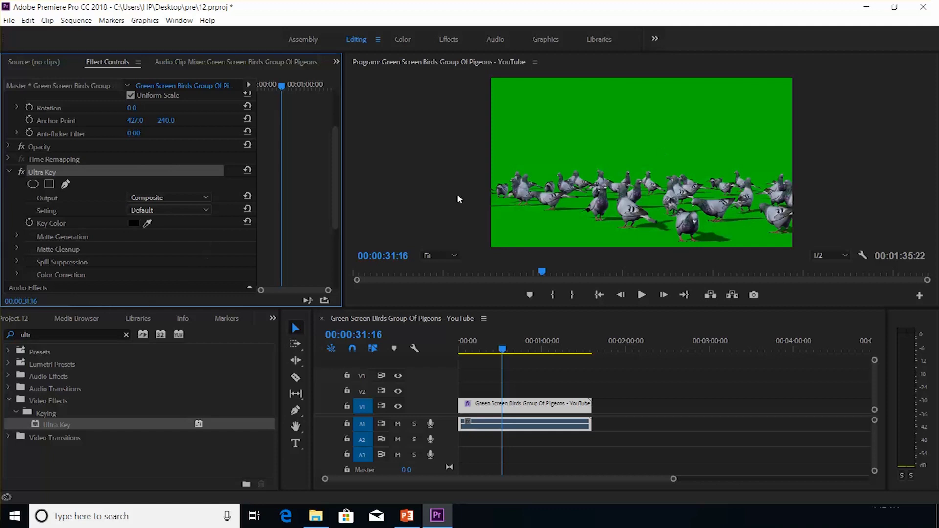
click(148, 223)
Sample the green background as Ultra Key's Key Color so the pigeons sit on black
mouse_move(152, 218)
mouse_down()
mouse_move(339, 133)
mouse_move(735, 114)
mouse_up()
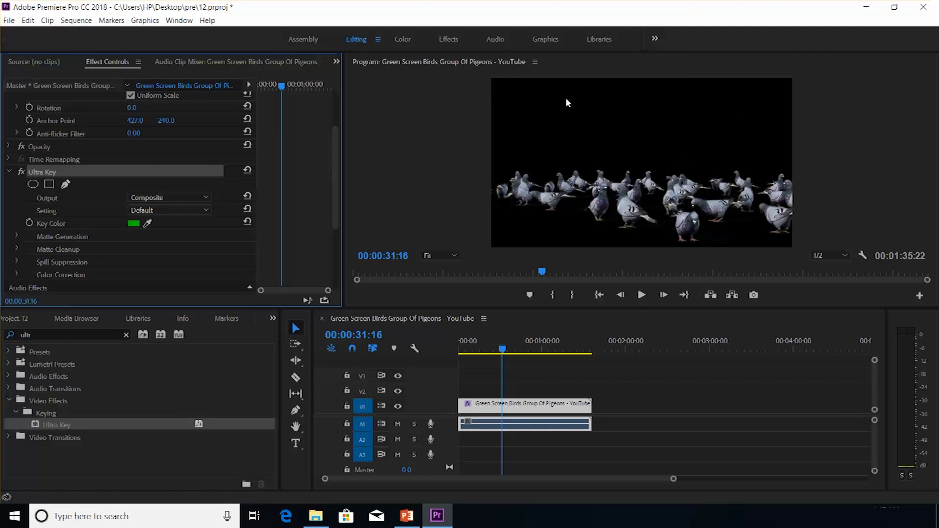
click(316, 516)
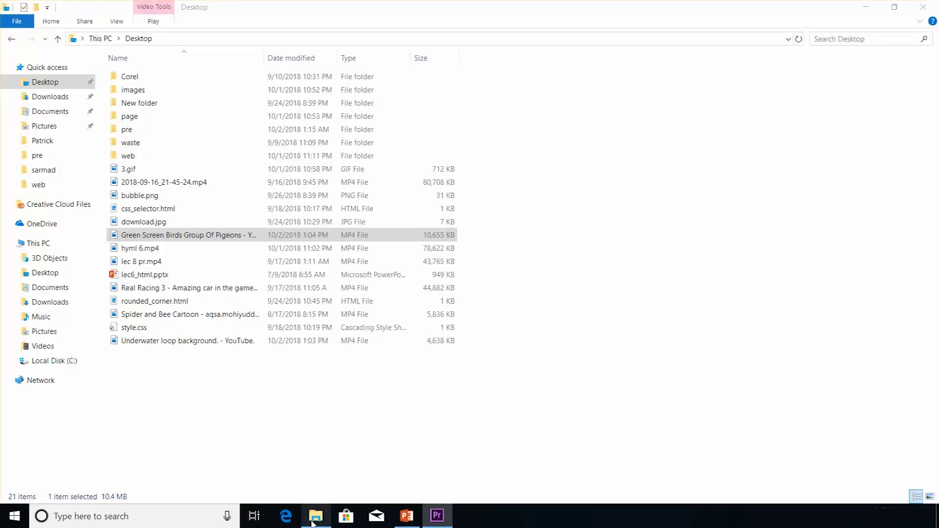
Switch File Explorer to Large icons, open Downloads, and drag 'videoplayback (1).mp4' into Premiere's sequence
click(929, 496)
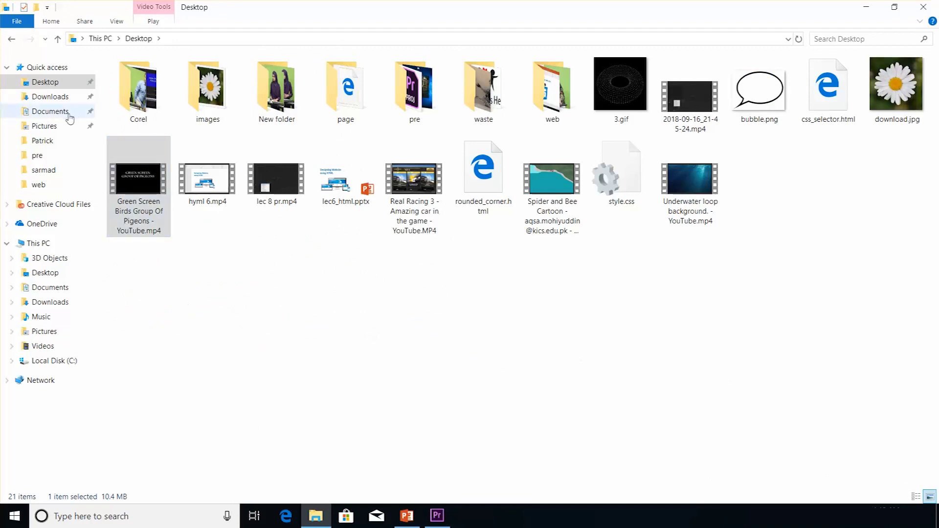
click(54, 98)
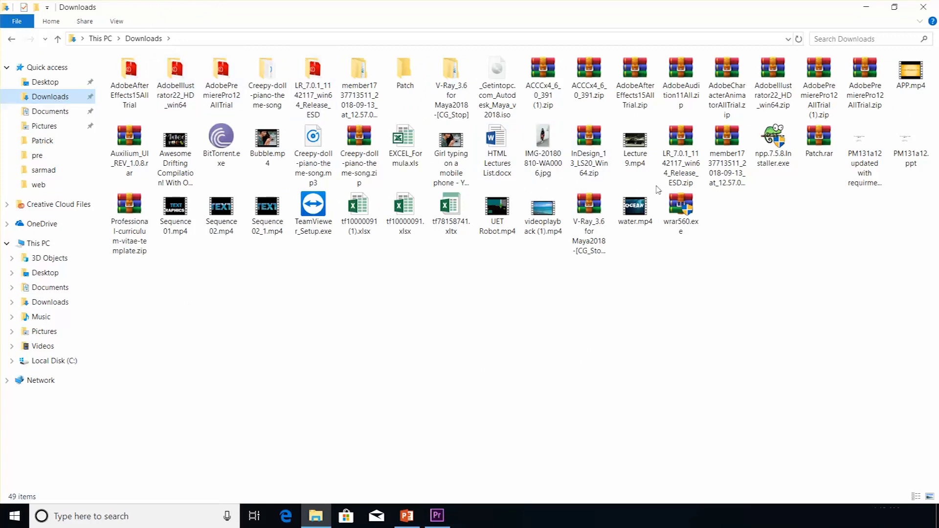
drag(545, 220, 437, 488)
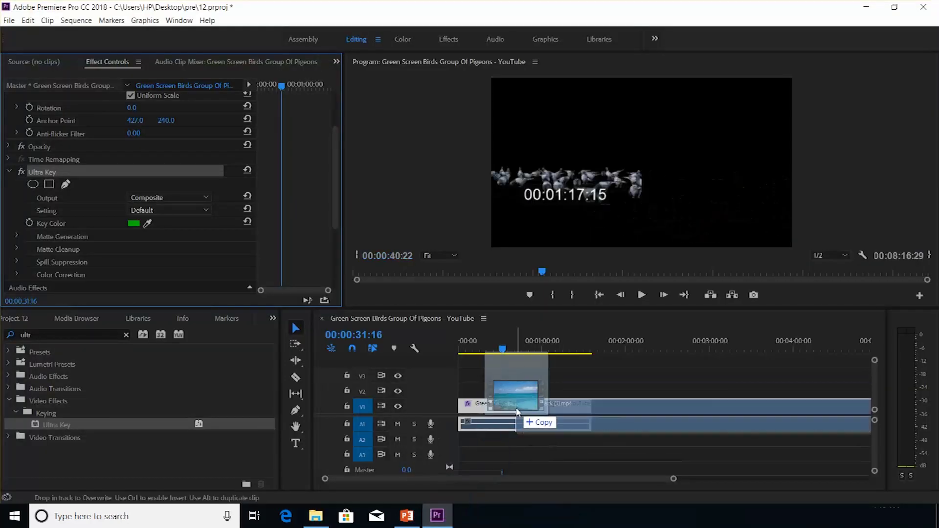
mouse_move(437, 488)
mouse_down()
mouse_move(580, 386)
mouse_move(616, 380)
mouse_move(483, 390)
mouse_up()
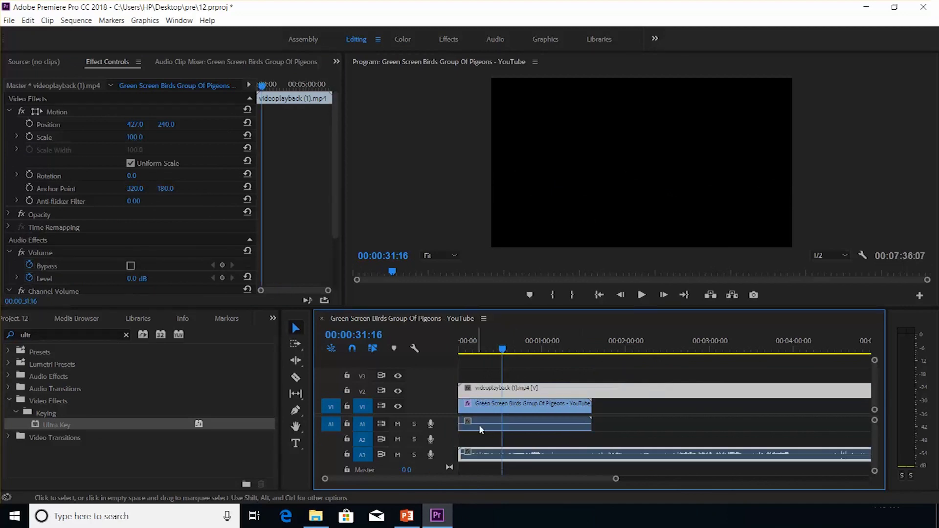
Drop 'videoplayback (1).mp4' on V2 and move the keyed pigeons clip from V1 up to V3
drag(508, 452, 506, 440)
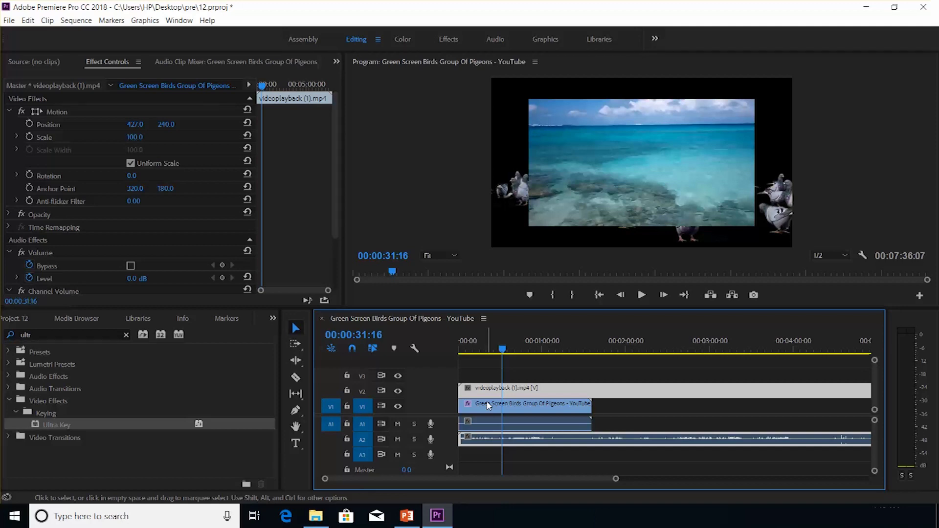
mouse_move(488, 405)
mouse_down()
mouse_move(495, 410)
mouse_move(479, 372)
mouse_up()
click(480, 395)
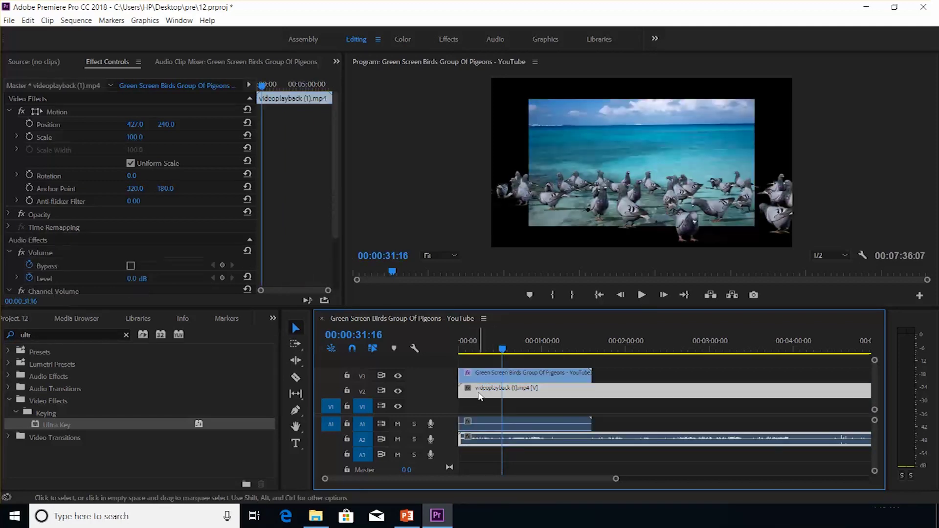
mouse_move(480, 396)
mouse_down()
mouse_move(480, 406)
mouse_move(480, 391)
mouse_up()
Set the sea clip's Motion Scale to 134, then play the composite from the start
mouse_move(503, 351)
mouse_down()
mouse_move(460, 353)
mouse_move(472, 352)
mouse_up()
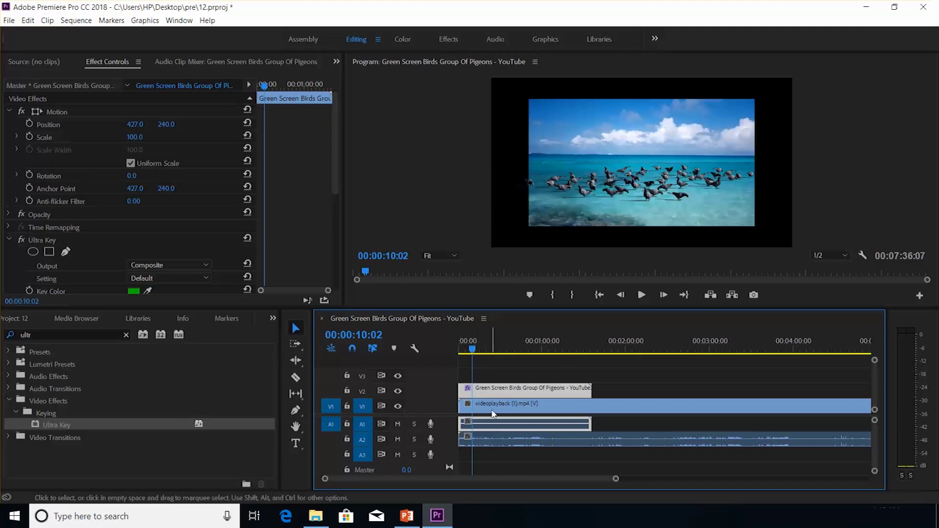
click(610, 410)
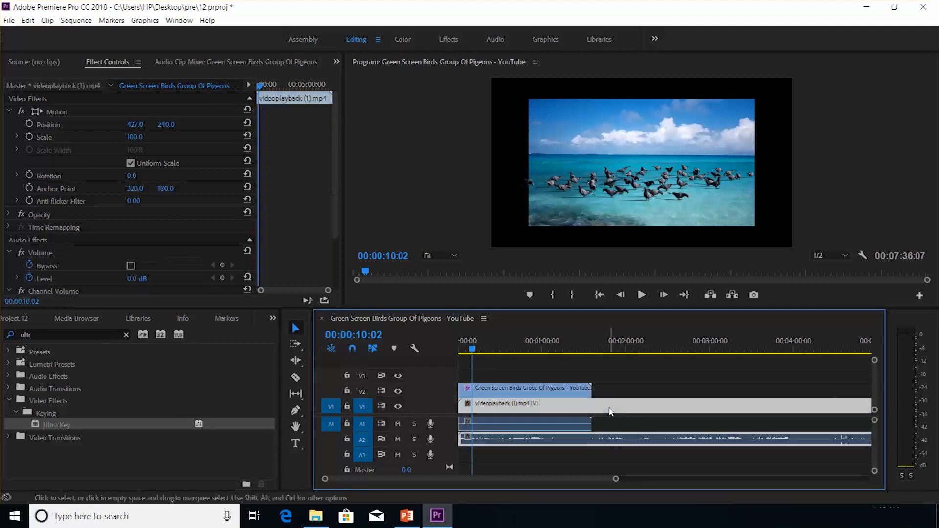
drag(138, 141, 152, 142)
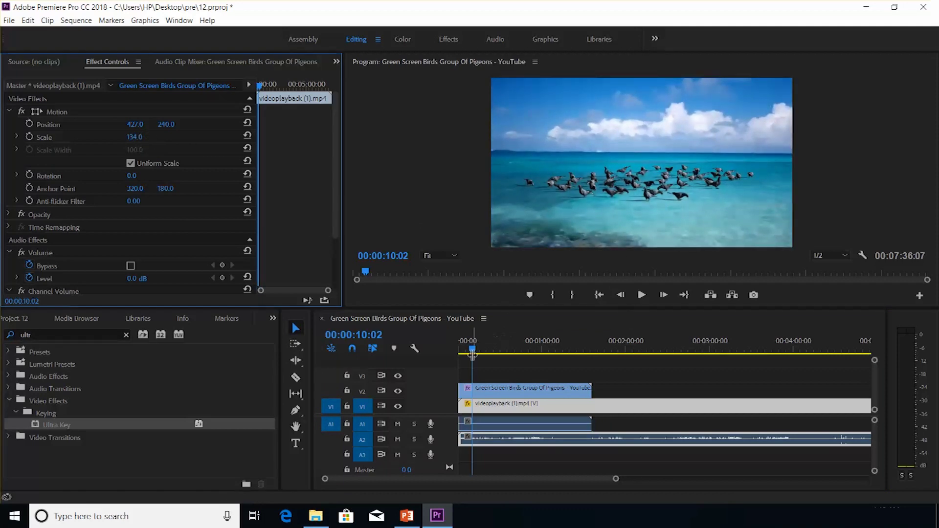
drag(473, 348, 447, 345)
key(space)
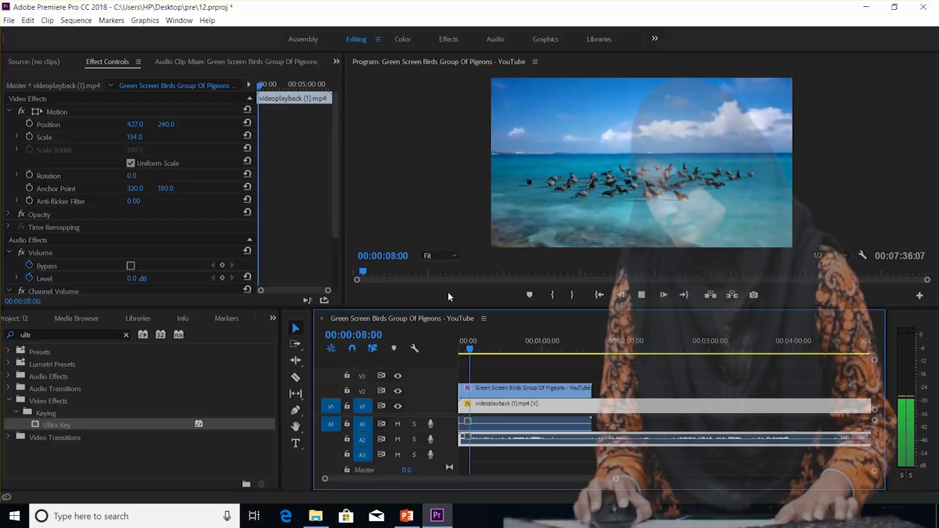
key(space)
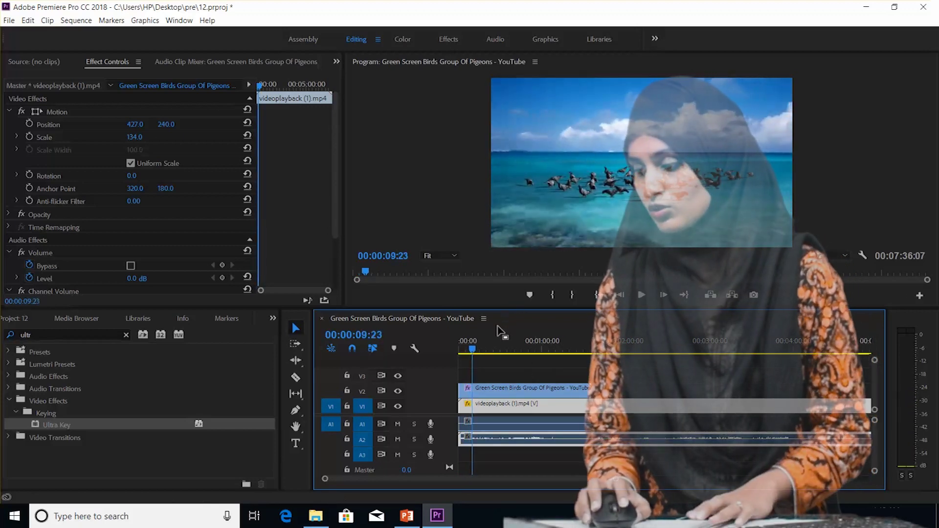
click(464, 350)
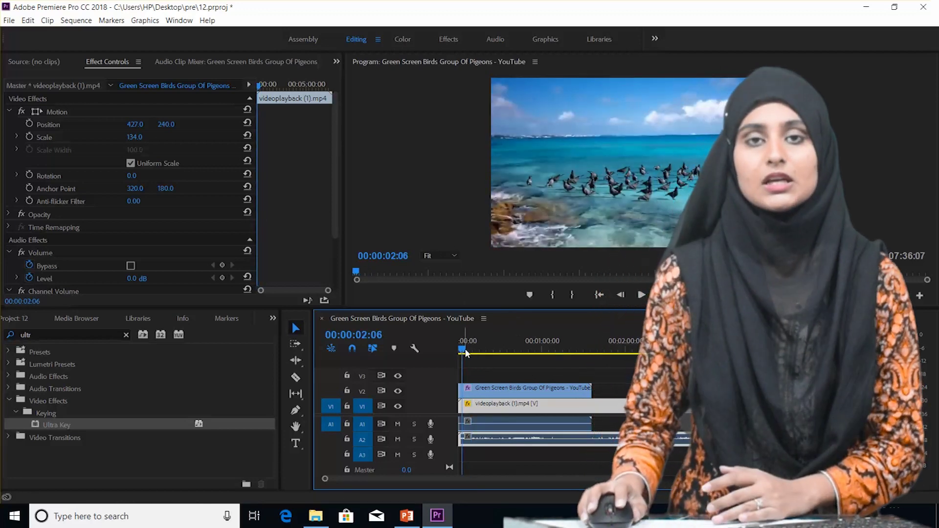